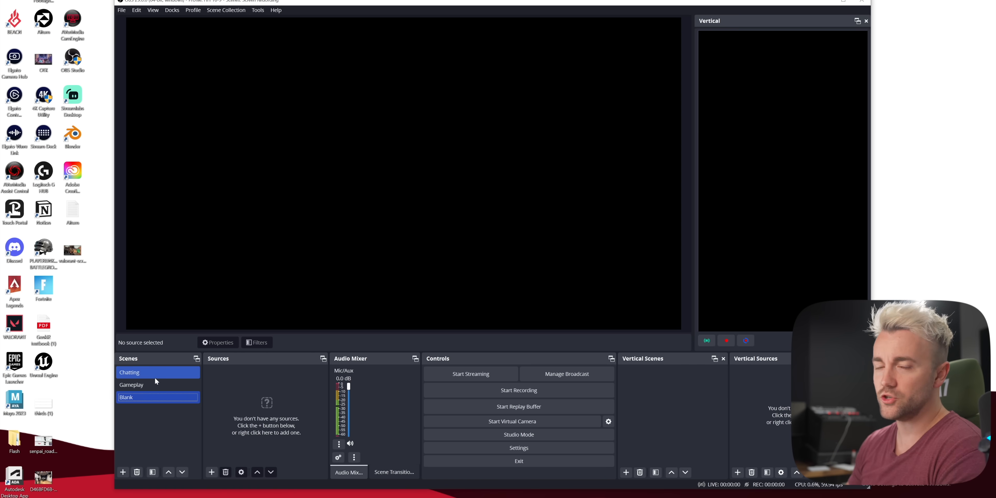
# Create a vertical scene named Vertical Chatting and add the existing Camera source to it
pyautogui.click(148, 371)
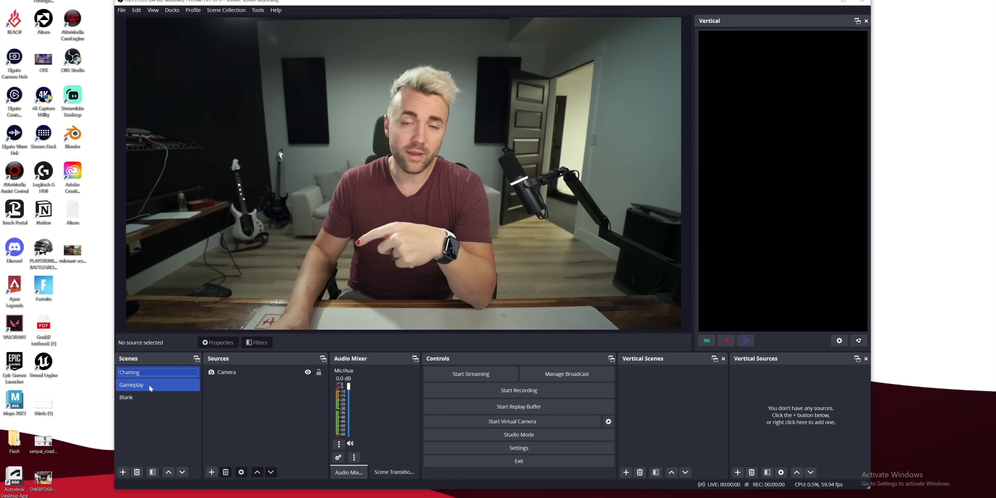
pyautogui.click(149, 385)
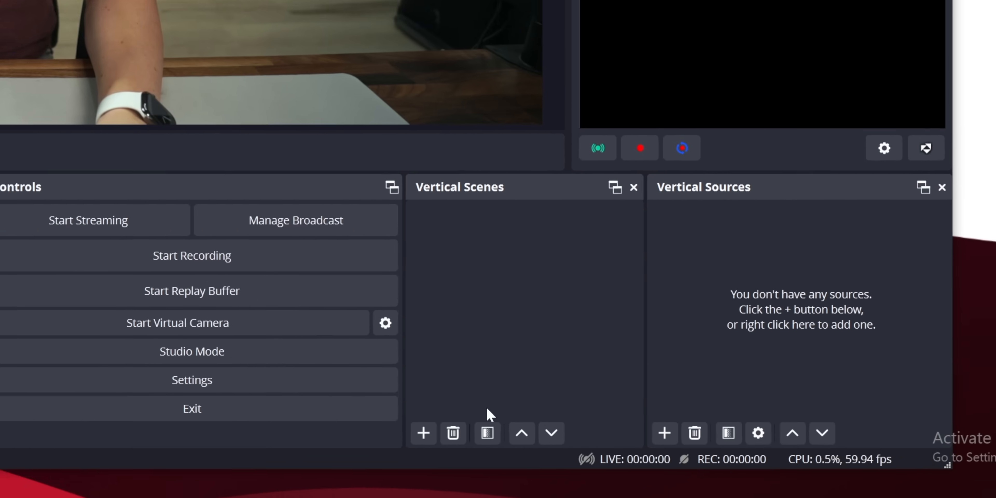
pyautogui.click(423, 433)
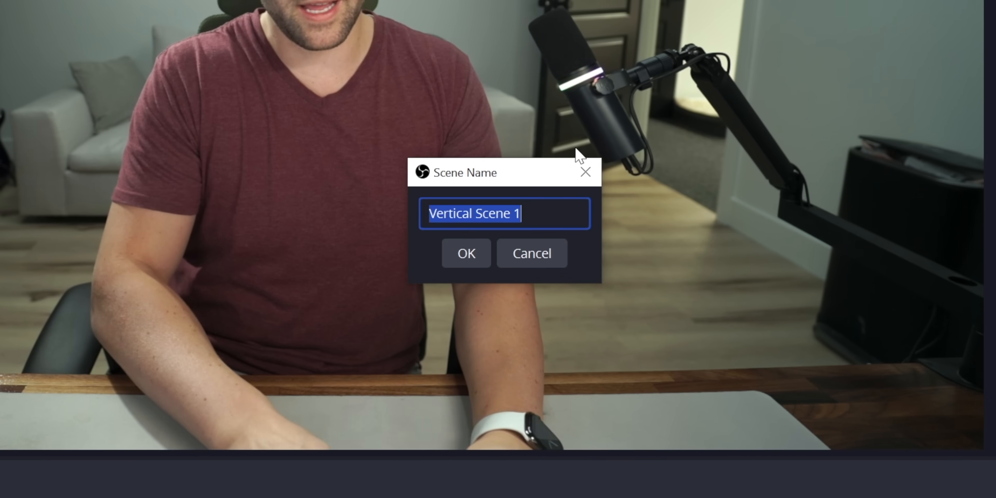
pyautogui.write('Vertical Chatting')
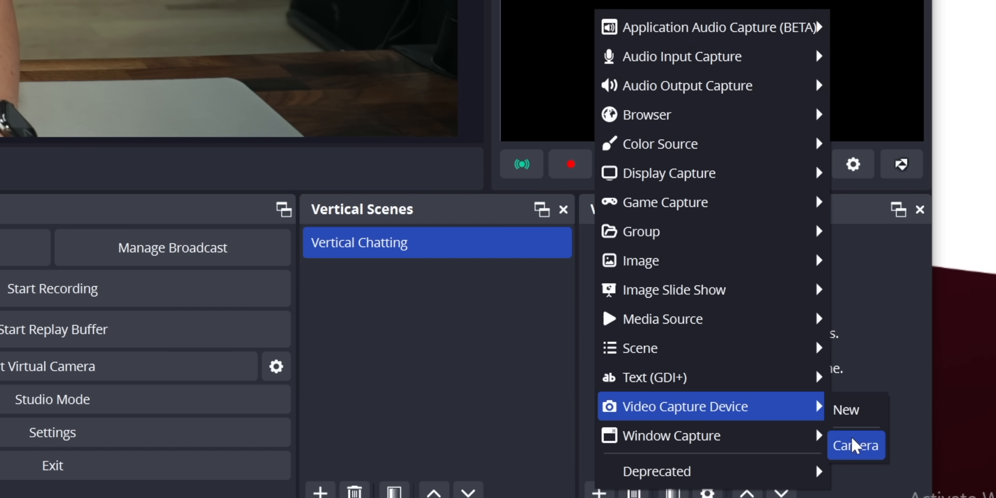
pyautogui.click(852, 439)
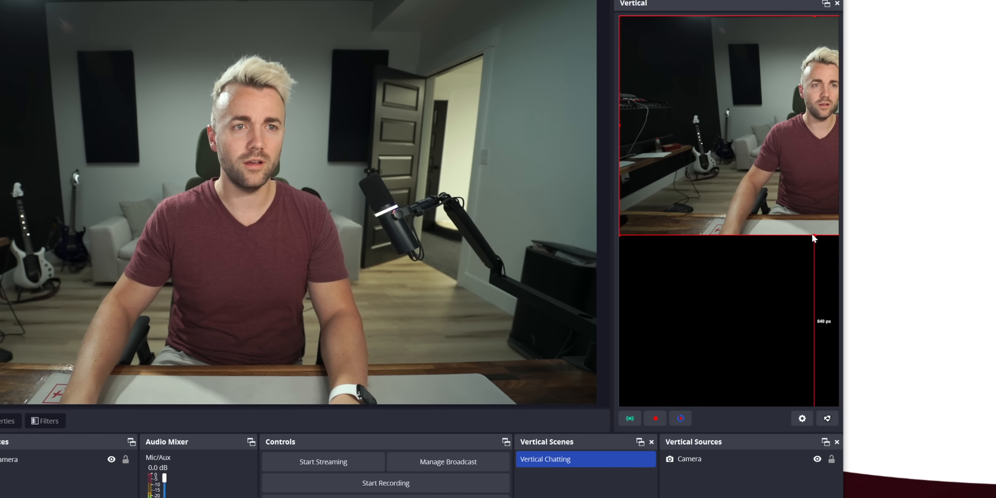
# Scale the camera to the full height of the vertical canvas, centered horizontally, and lock it in place
pyautogui.moveTo(812, 235); pyautogui.dragTo(808, 405)
pyautogui.rightClick(732, 228)
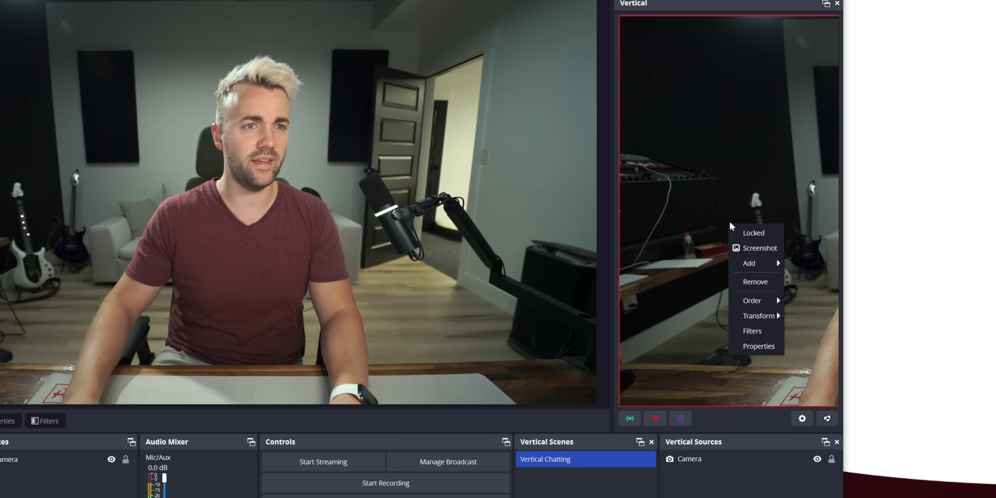
pyautogui.moveTo(754, 316)
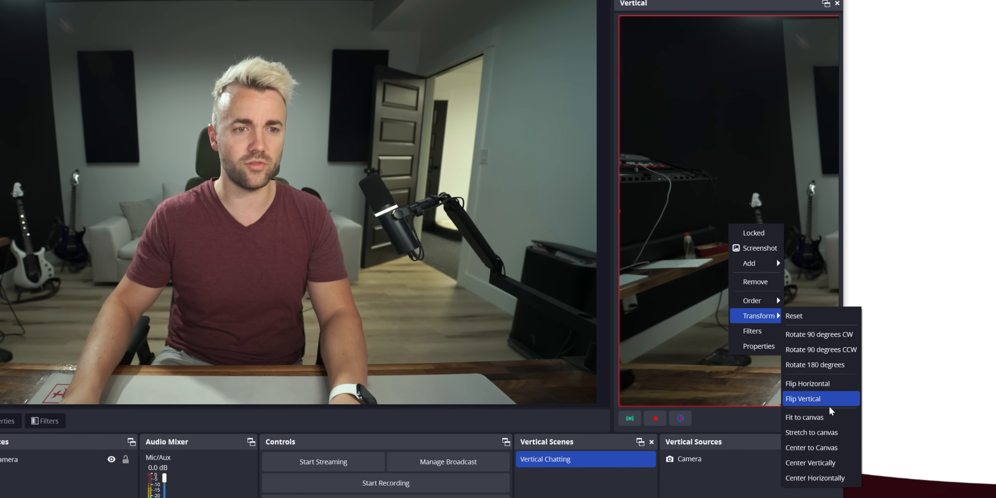
pyautogui.click(818, 478)
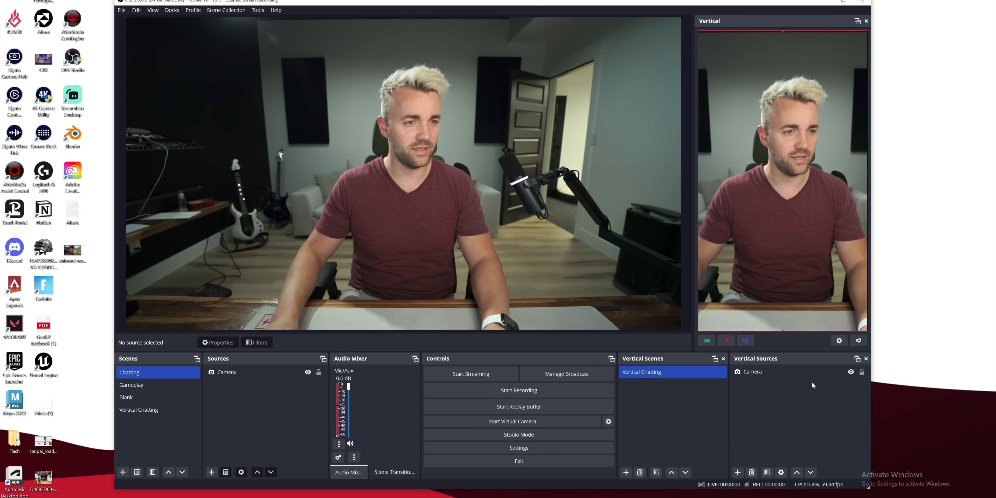
pyautogui.click(861, 371)
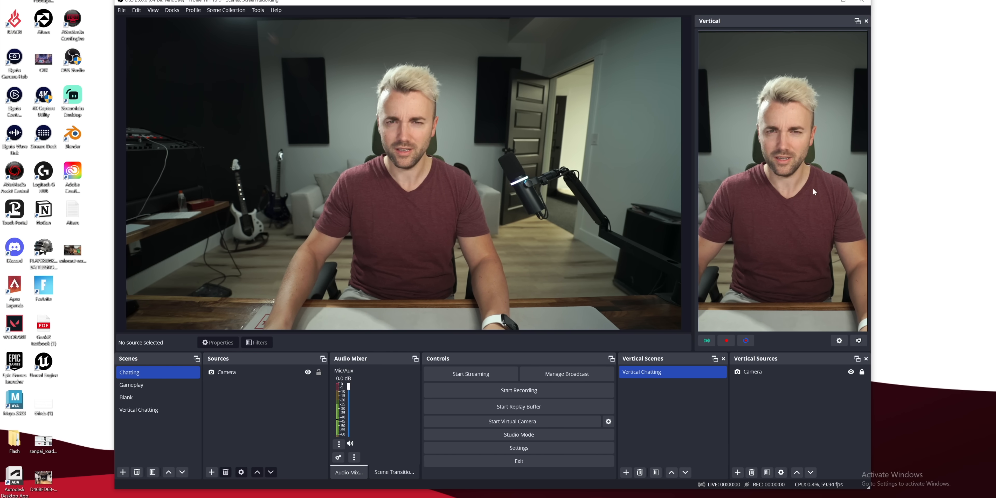
# Create a second vertical scene named Vertical Gameplay
pyautogui.click(625, 472)
pyautogui.write('Vertical Gamep')
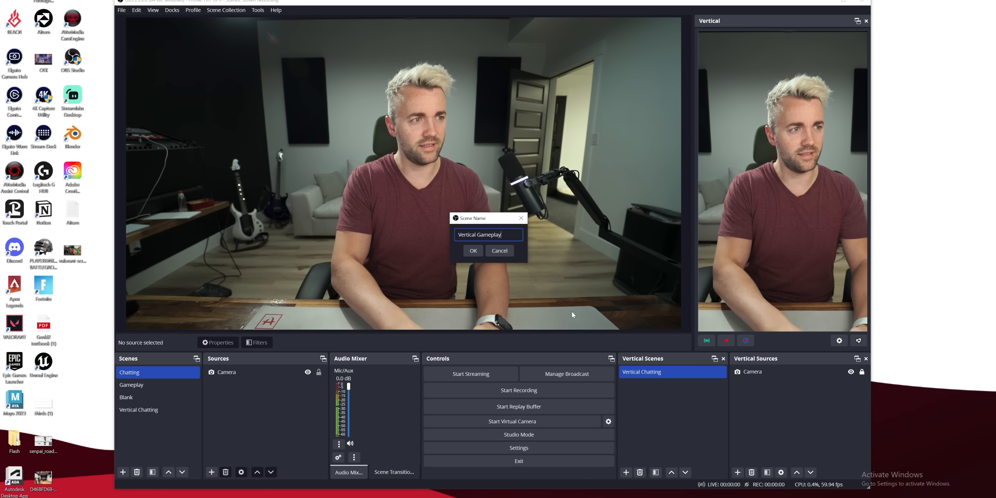
pyautogui.write('lay')
pyautogui.click(474, 250)
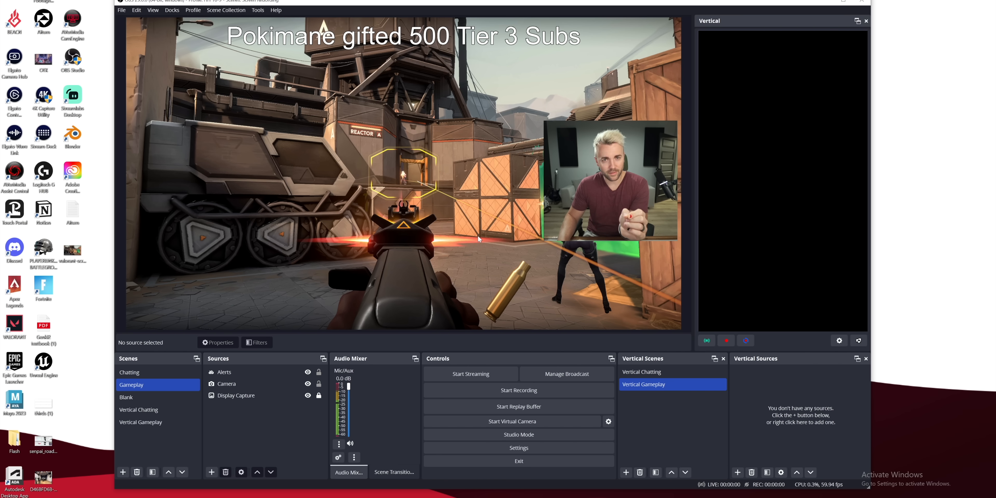
# Nudge the camera overlay slightly in the main Gameplay scene and clear the selection
pyautogui.moveTo(637, 193); pyautogui.dragTo(632, 188)
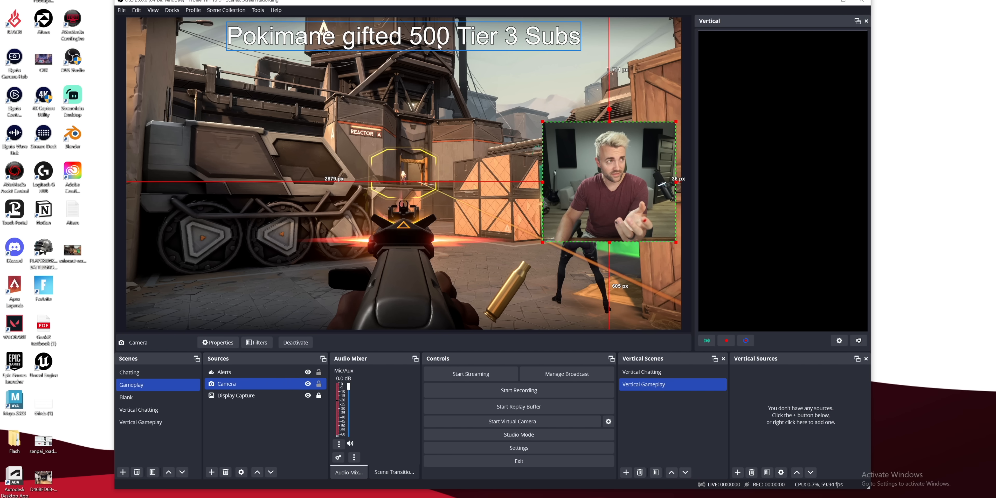
pyautogui.click(484, 128)
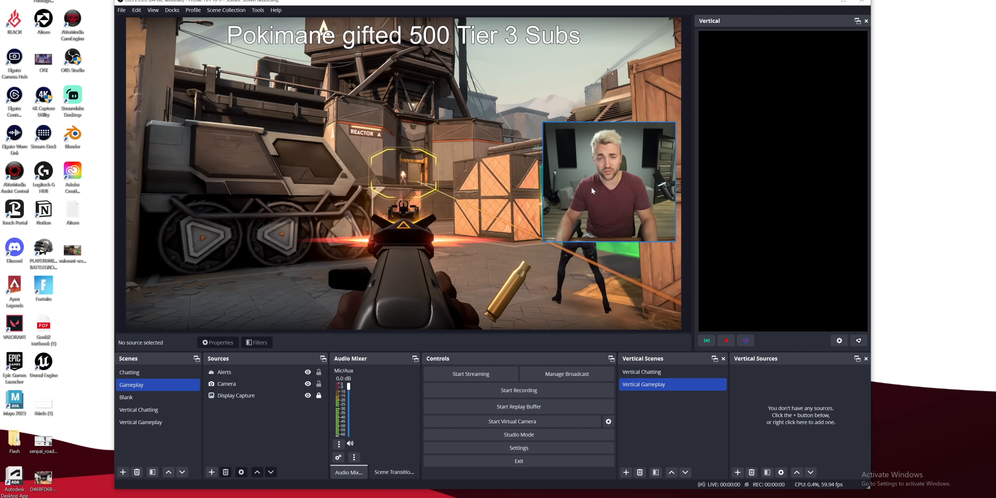
# Add the existing Display Capture and Camera sources to the Vertical Gameplay scene
pyautogui.click(737, 473)
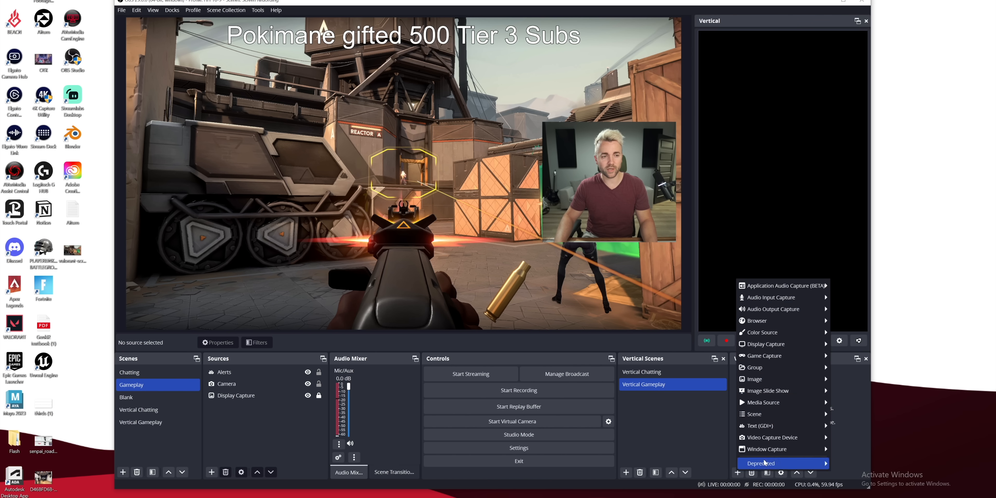
pyautogui.click(845, 358)
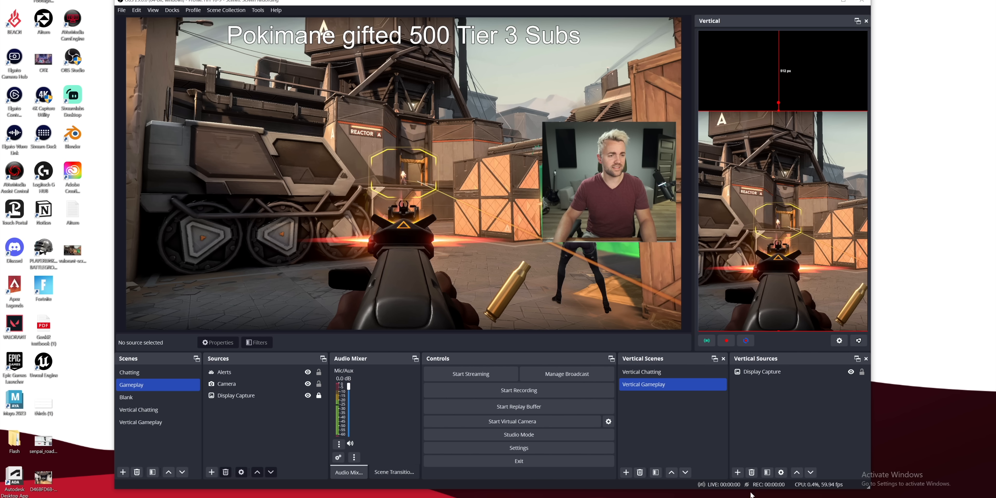
pyautogui.click(735, 473)
pyautogui.click(835, 454)
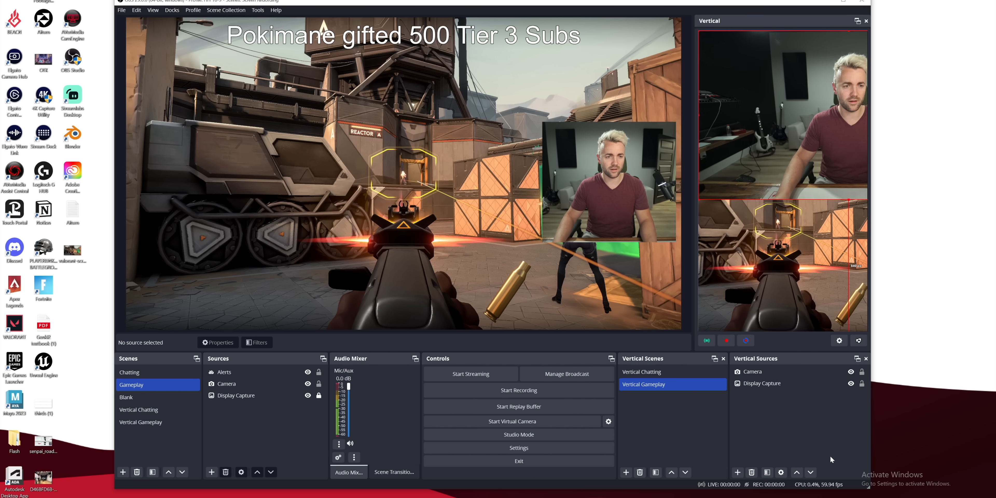
# Fit the camera centered across the upper part of the vertical canvas and layer Display Capture above it with its upper edge lowered
pyautogui.moveTo(842, 156); pyautogui.dragTo(774, 131)
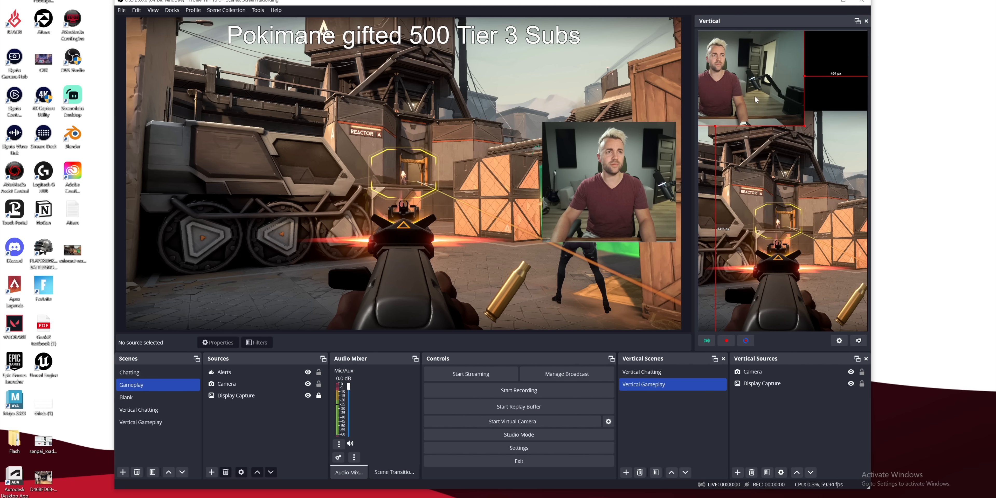
pyautogui.moveTo(762, 97); pyautogui.dragTo(824, 97)
pyautogui.click(763, 375)
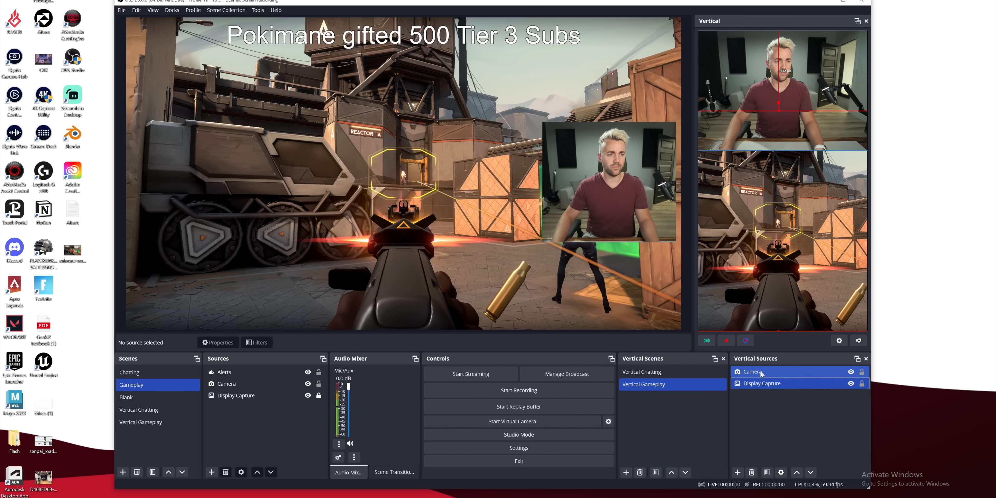
pyautogui.moveTo(760, 382); pyautogui.dragTo(761, 369)
pyautogui.moveTo(778, 110); pyautogui.dragTo(778, 120)
# Add the existing Alerts text source to Vertical Gameplay and place it just below the camera picture
pyautogui.click(738, 472)
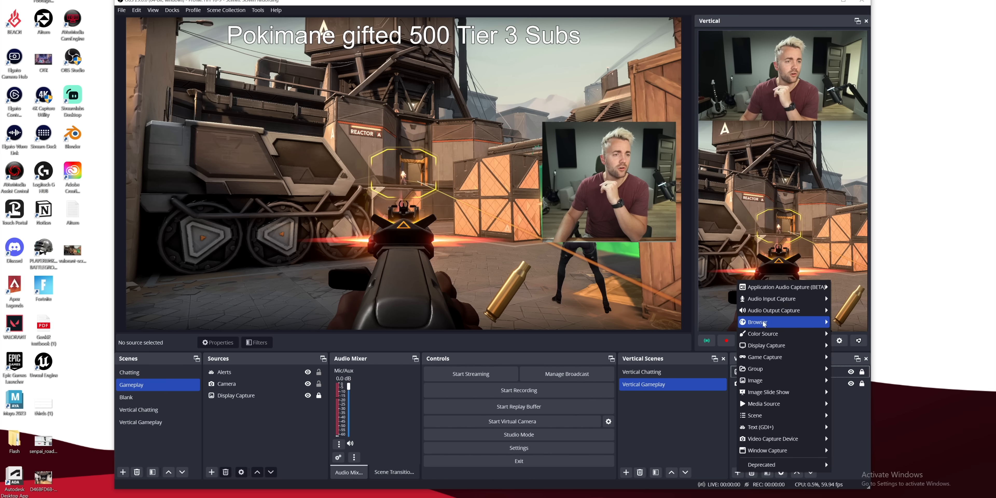
pyautogui.moveTo(793, 134); pyautogui.dragTo(795, 131)
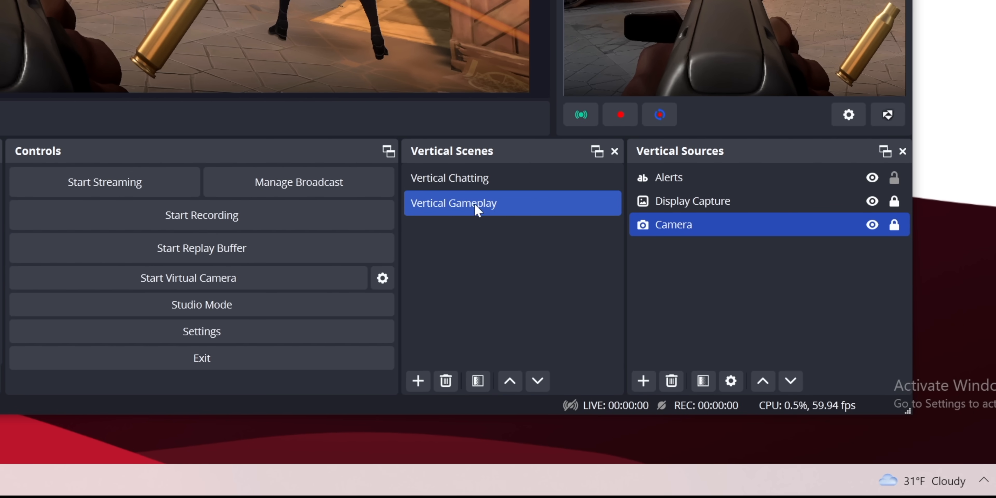
# Link Vertical Gameplay to the main Gameplay scene and Vertical Chatting to the main Chatting scene
pyautogui.rightClick(465, 210)
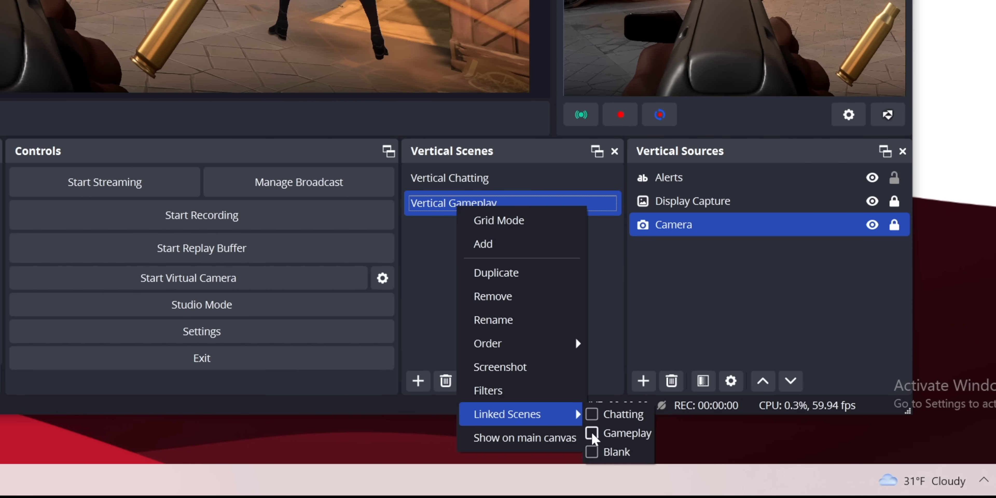
pyautogui.click(462, 178)
pyautogui.rightClick(465, 180)
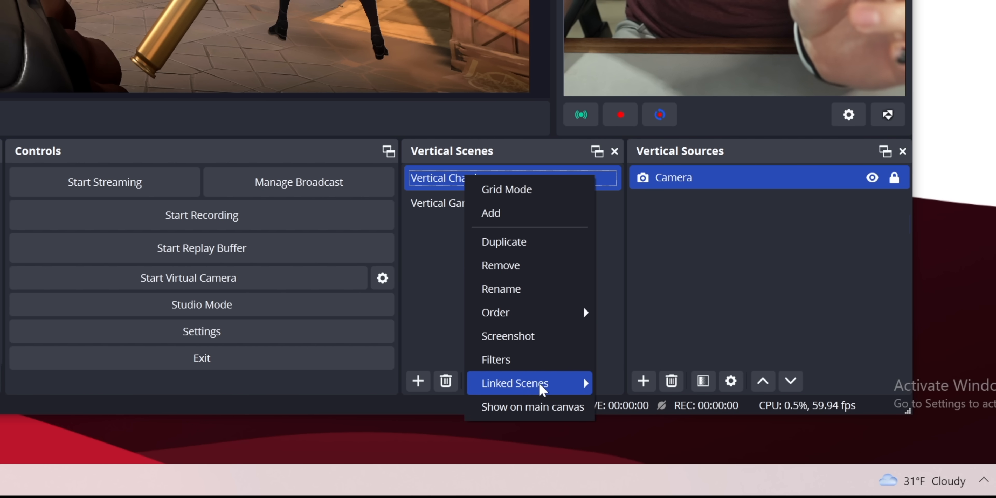
pyautogui.click(599, 384)
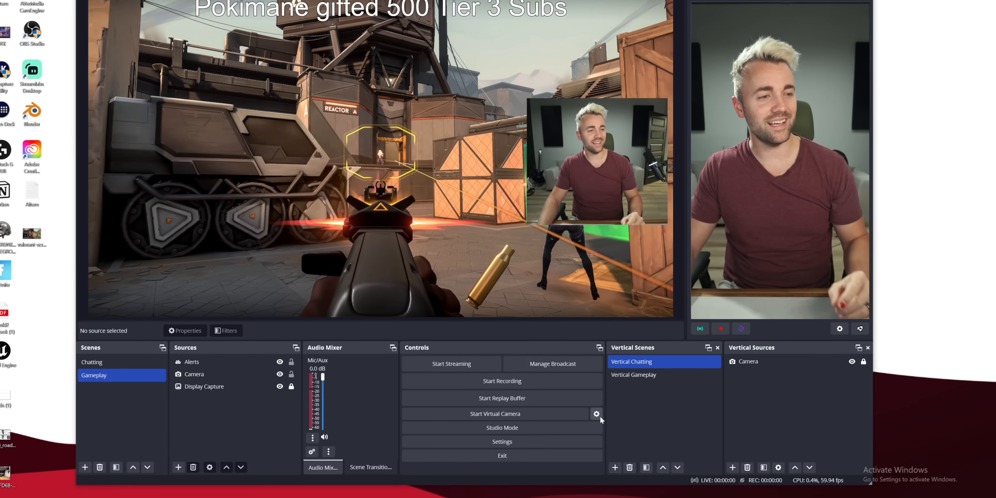
# Alternate between the main Chatting and Gameplay scenes to check whether the linked vertical scenes follow
pyautogui.click(638, 375)
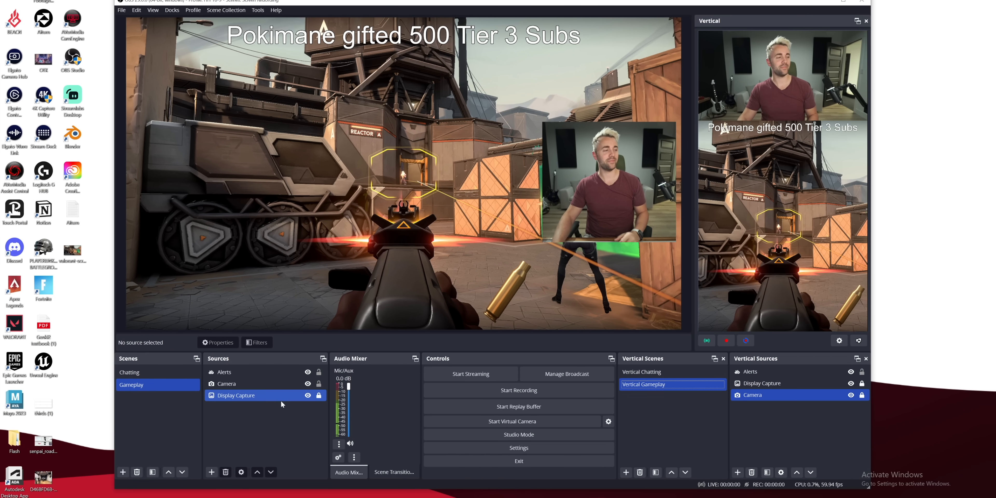
pyautogui.click(144, 373)
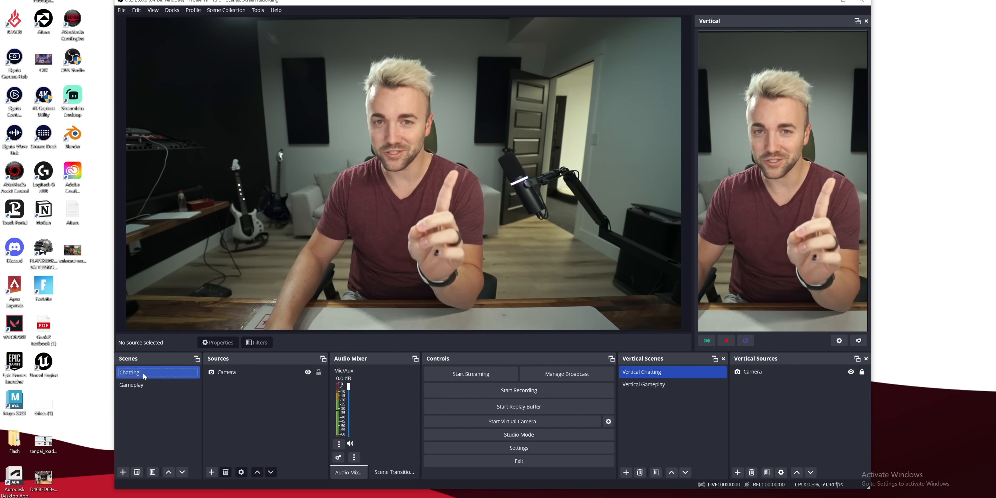
pyautogui.click(138, 386)
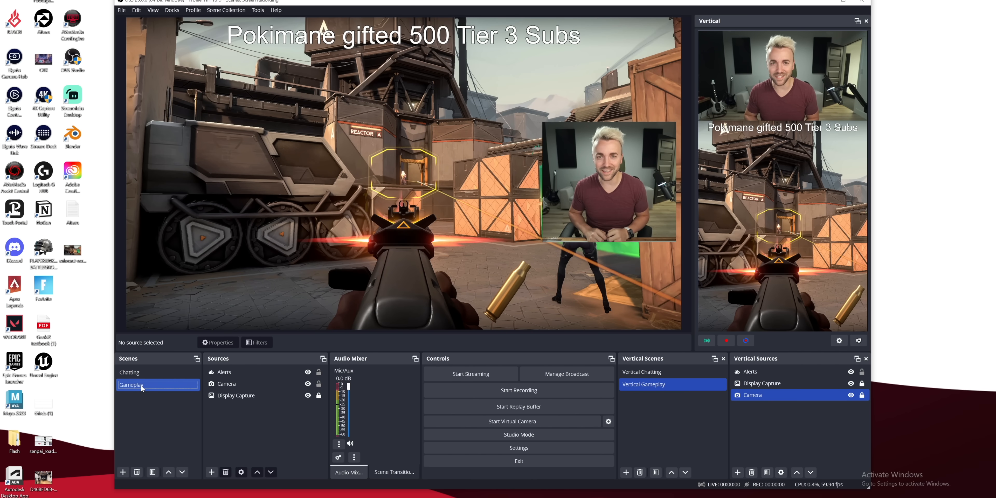
pyautogui.click(150, 373)
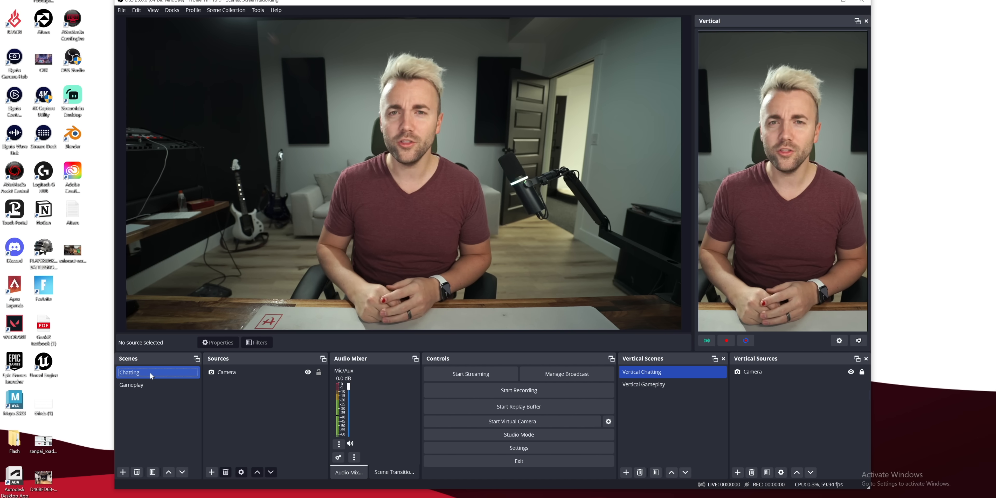
pyautogui.click(151, 385)
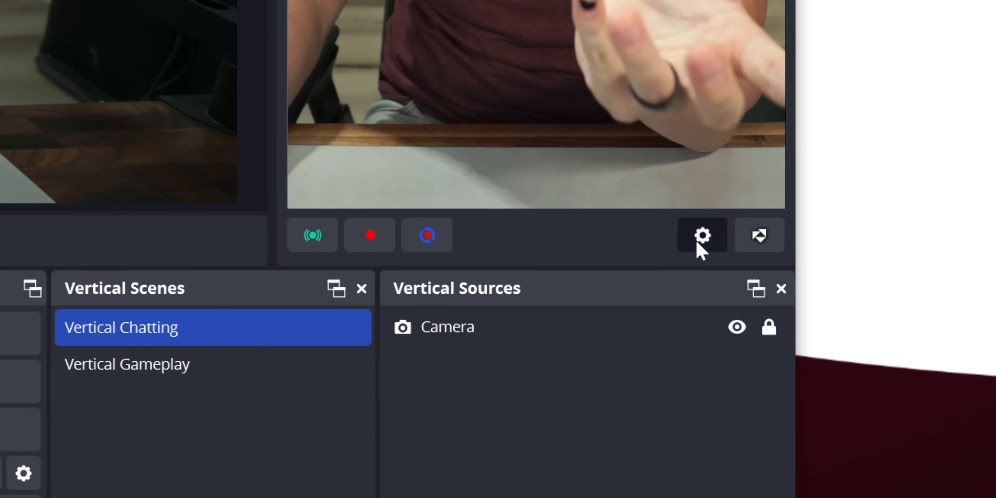
# Set the vertical video bitrate to 6000 Kbps, enable Backtrack while streaming/recording, and apply the vertical settings
pyautogui.click(839, 341)
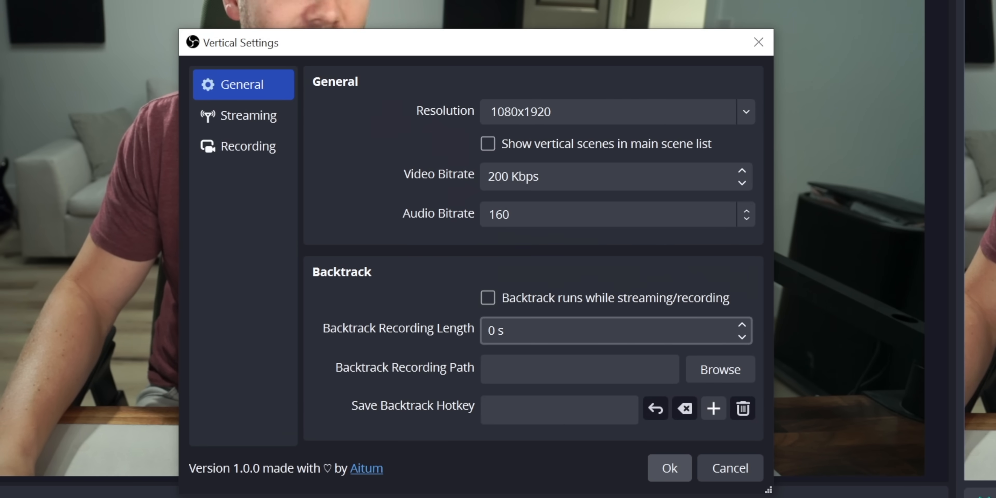
pyautogui.moveTo(497, 331); pyautogui.dragTo(488, 330)
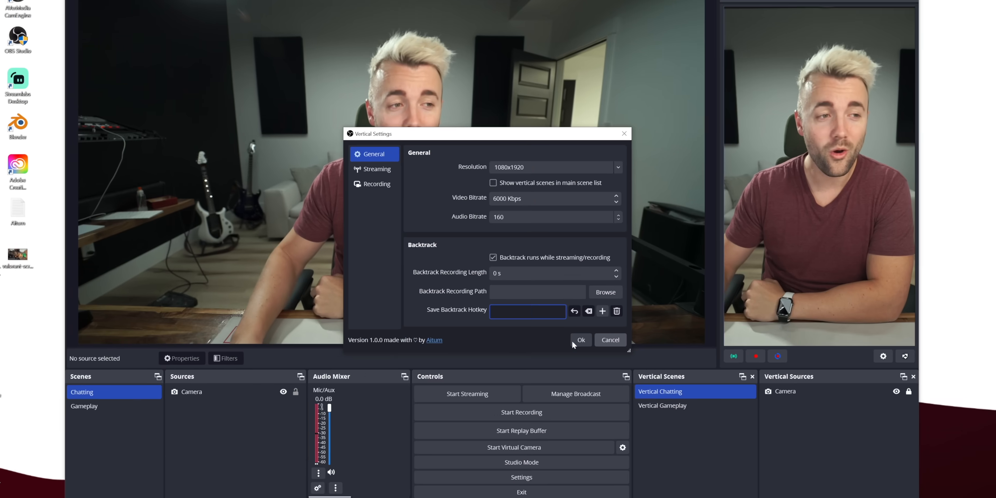
pyautogui.click(670, 468)
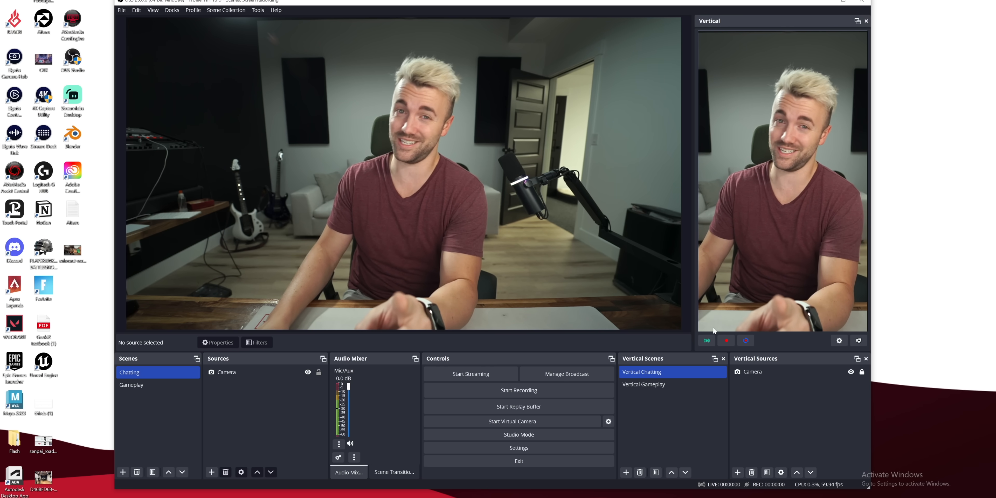
# Examine the vertical canvas's streaming settings for server, stream key and start/stop hotkeys
pyautogui.click(839, 340)
pyautogui.click(391, 174)
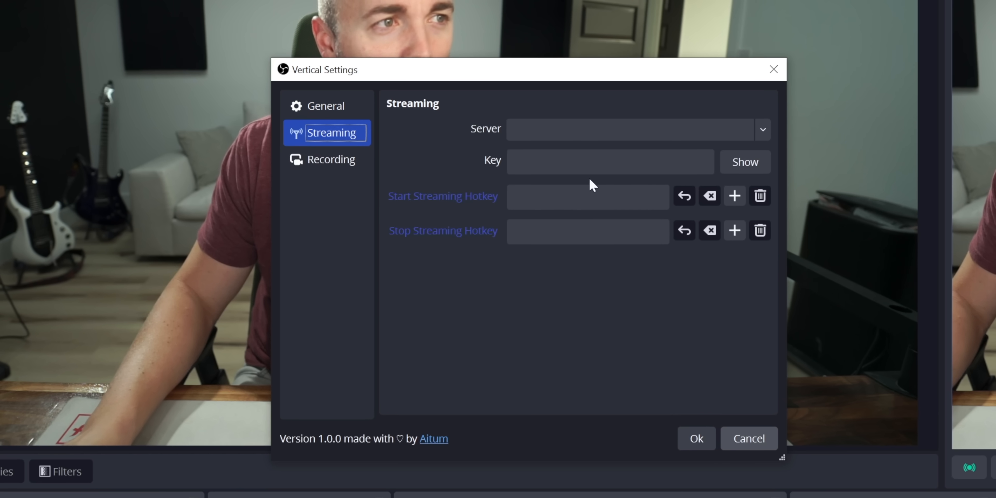
pyautogui.click(610, 162)
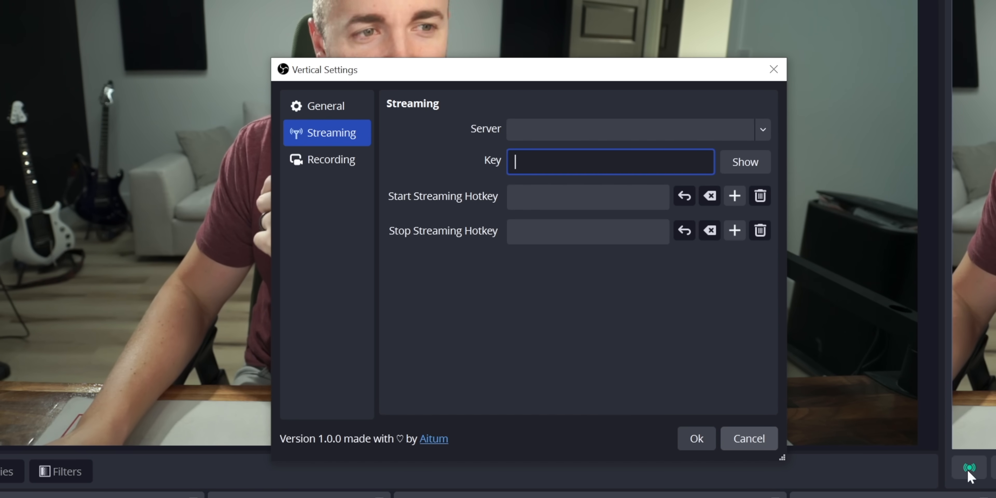
pyautogui.click(697, 438)
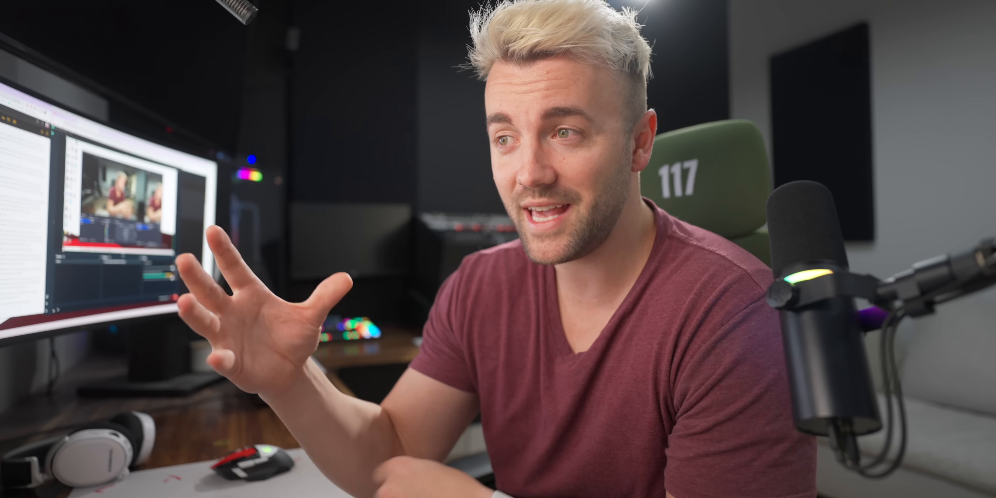
# Send the !Backtrack command in the Twitch chat to take a Backtrack clip
pyautogui.write('!')
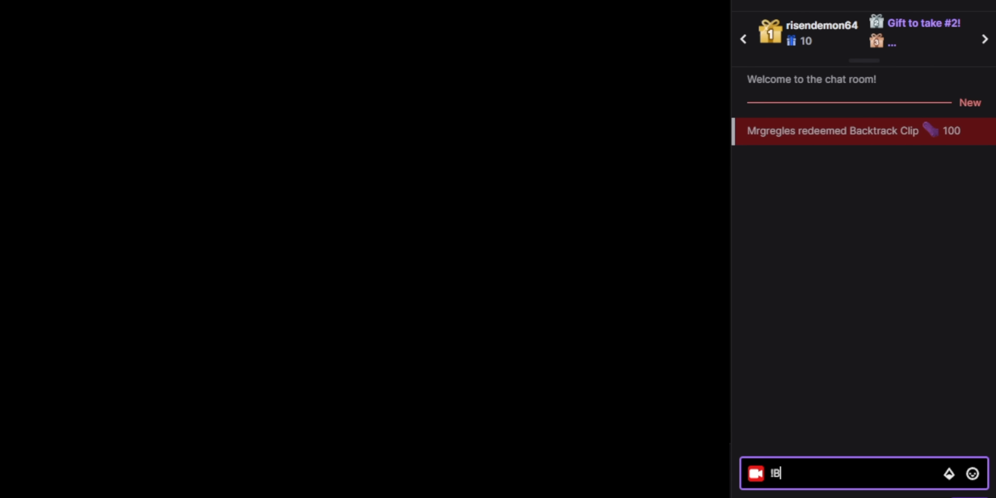
pyautogui.write('Backtrack')
pyautogui.press('Return')
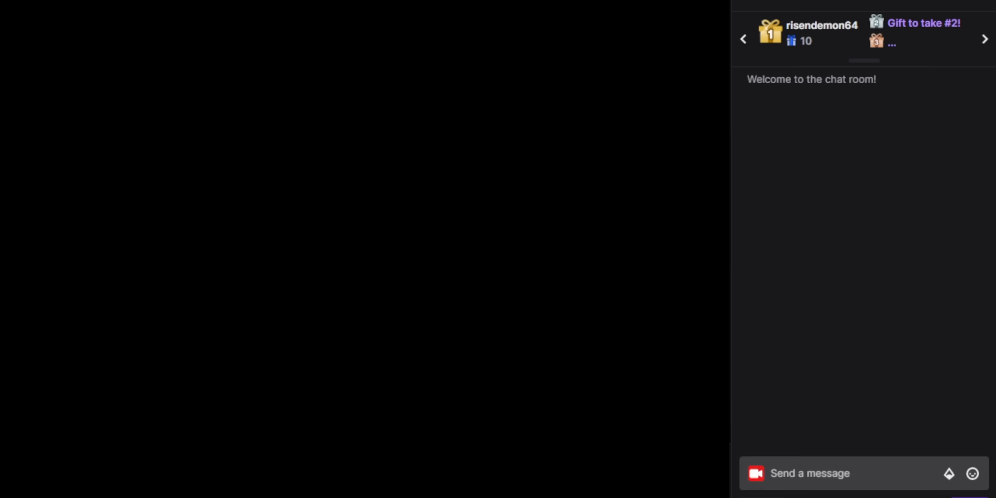
# Open the channel's rewards list containing the Backtrack Clip reward
pyautogui.click(759, 496)
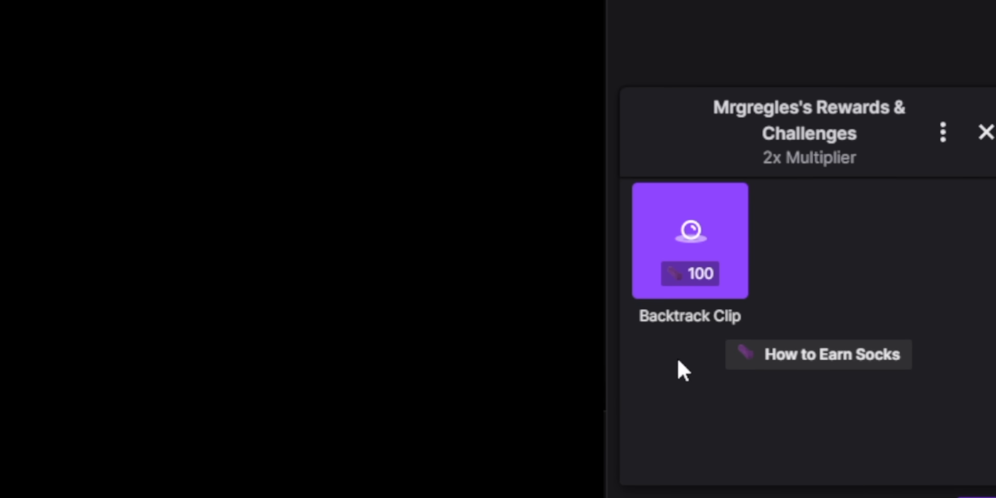